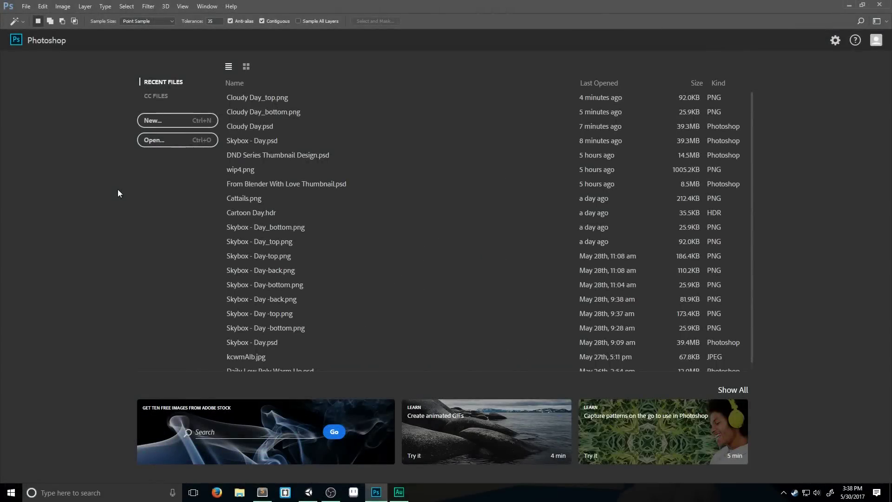
Create a new document and replace its white Background with an empty transparent Layer 1.
{"action": "left_click", "coordinate": [163, 123]}
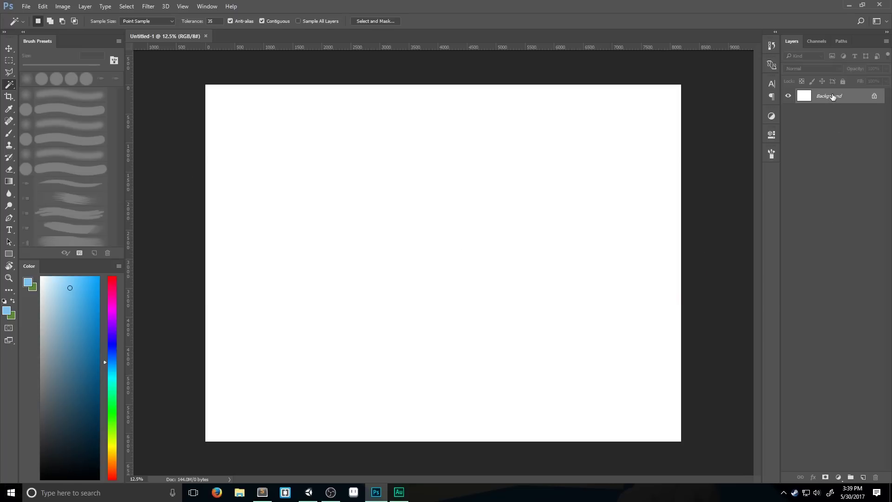
{"action": "double_click", "coordinate": [833, 96]}
{"action": "left_click", "coordinate": [538, 159]}
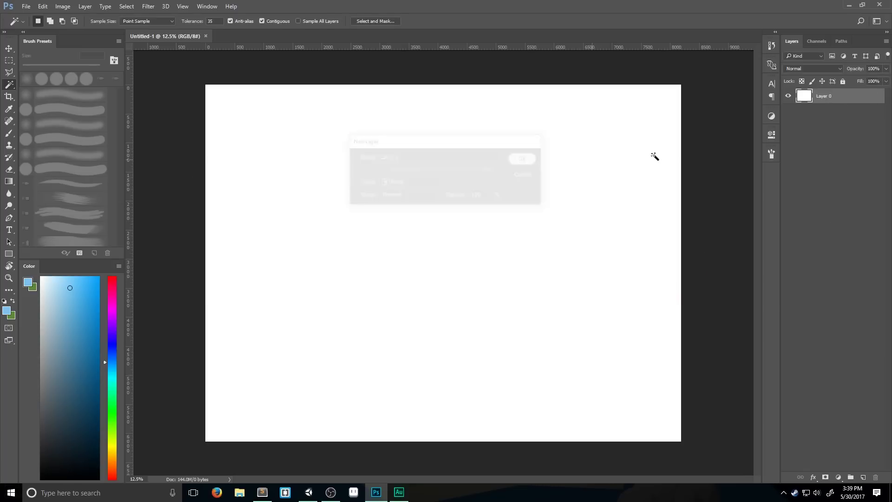
{"action": "left_click", "coordinate": [863, 477]}
{"action": "left_click", "coordinate": [827, 108]}
{"action": "key", "text": "Delete"}
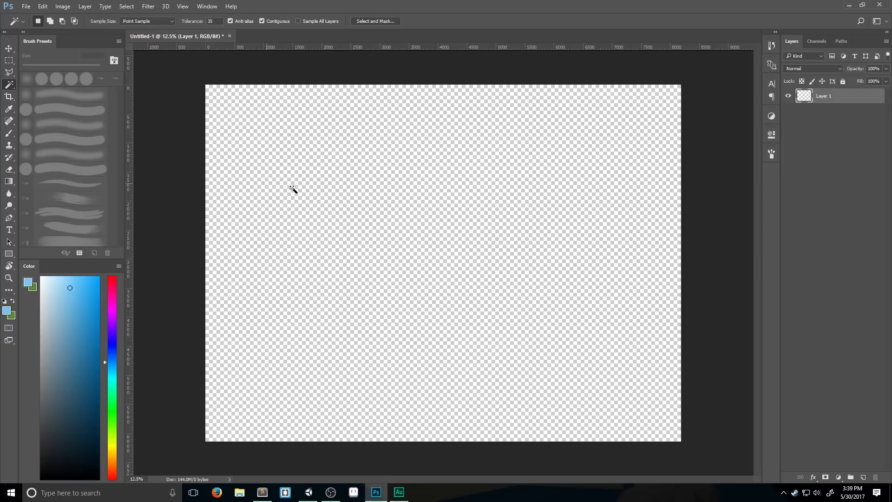
{"action": "left_click", "coordinate": [9, 254]}
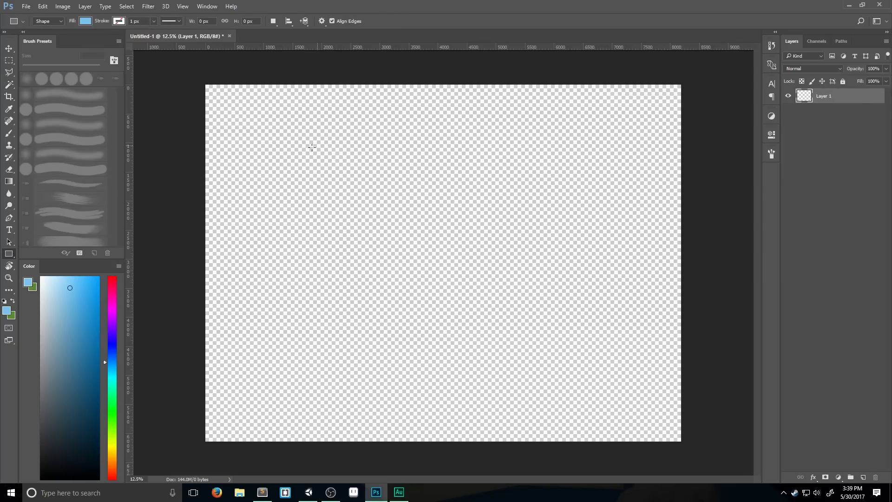
Draw a light-blue rectangle sized 2048 × 2048 px, positioned at X 2048, Y 2048 px.
{"action": "left_click_drag", "start_coordinate": [306, 128], "coordinate": [446, 244]}
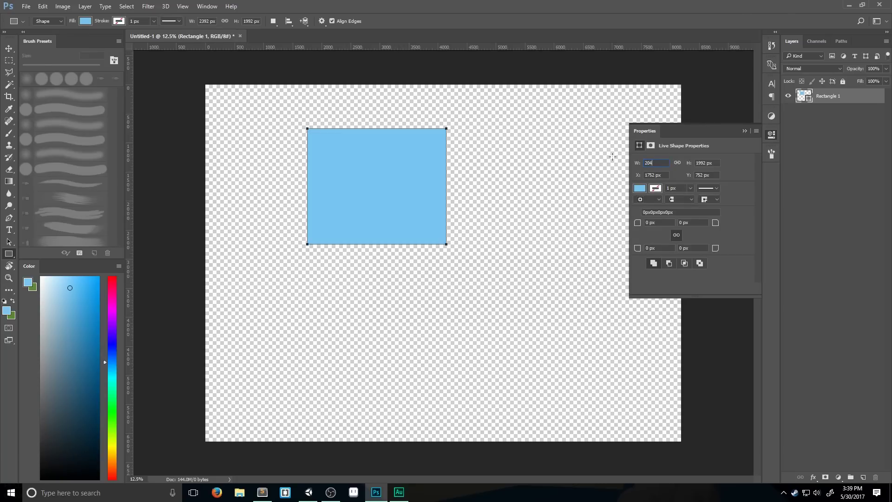
{"action": "left_click", "coordinate": [656, 164]}
{"action": "type", "text": "2048"}
{"action": "key", "text": "Tab"}
{"action": "type", "text": "2048"}
{"action": "key", "text": "Tab"}
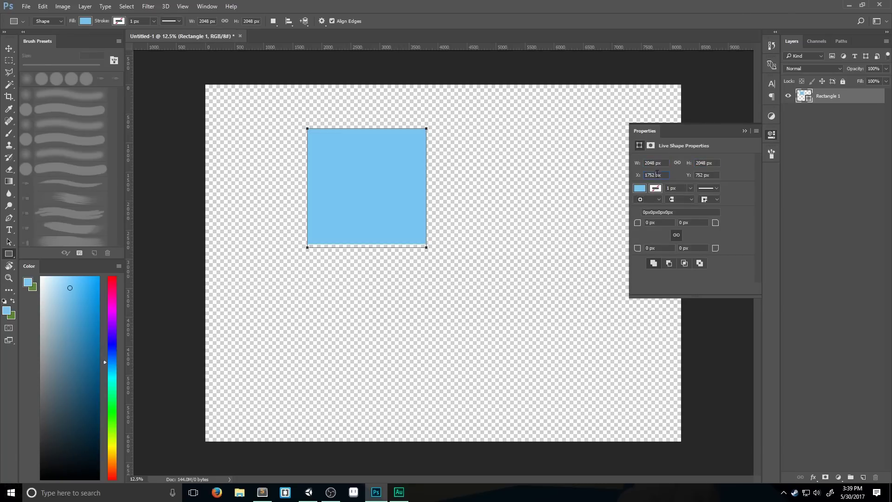
{"action": "type", "text": "2048"}
{"action": "key", "text": "Tab"}
{"action": "key", "text": "Return"}
{"action": "key", "text": "v"}
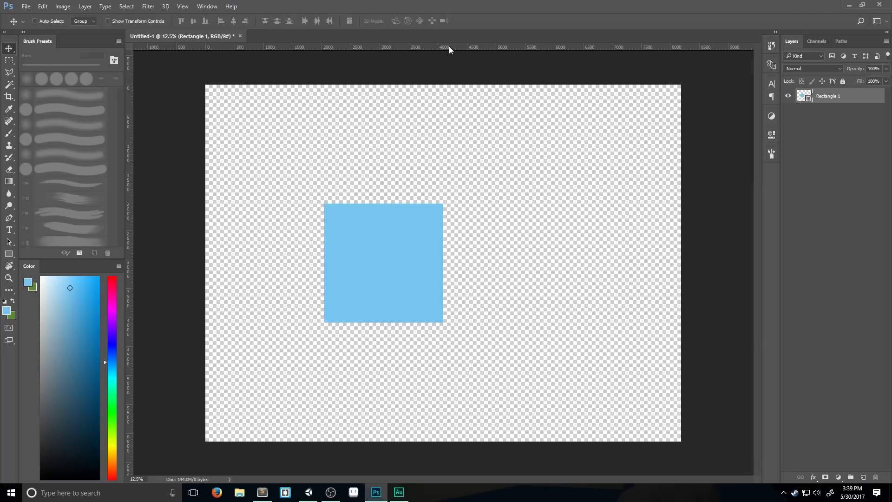
Place guides along the square's edges, duplicate it one cell right and guide the copy's right edge.
{"action": "left_click_drag", "start_coordinate": [450, 49], "coordinate": [482, 323]}
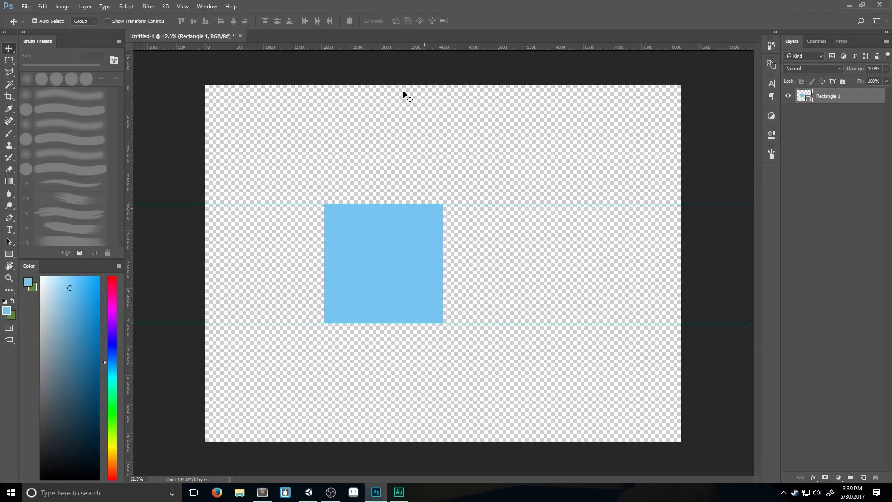
{"action": "left_click_drag", "start_coordinate": [129, 222], "coordinate": [324, 201]}
{"action": "left_click_drag", "start_coordinate": [130, 182], "coordinate": [444, 176]}
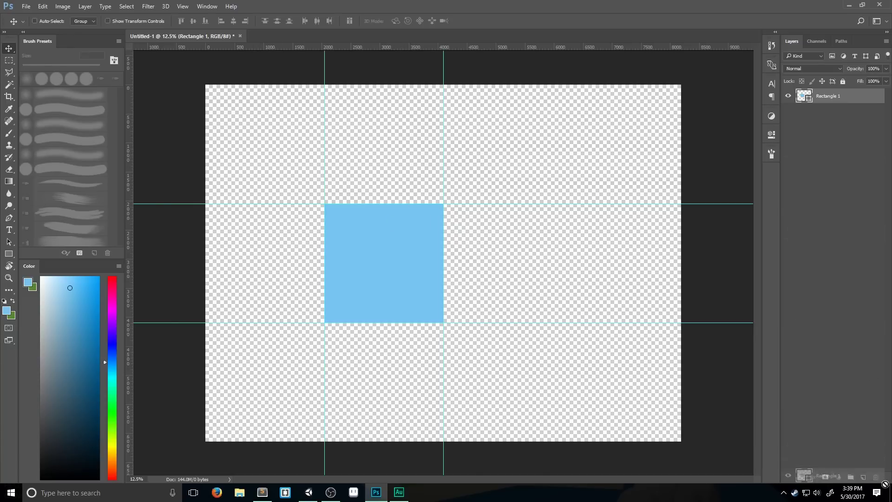
{"action": "key", "text": "ctrl+j"}
{"action": "left_click_drag", "start_coordinate": [384, 241], "coordinate": [481, 238]}
{"action": "left_click_drag", "start_coordinate": [154, 171], "coordinate": [562, 173]}
Delete both rectangle layers, leaving only a new empty layer.
{"action": "left_click", "coordinate": [835, 111]}
{"action": "left_click_drag", "start_coordinate": [835, 110], "coordinate": [876, 477]}
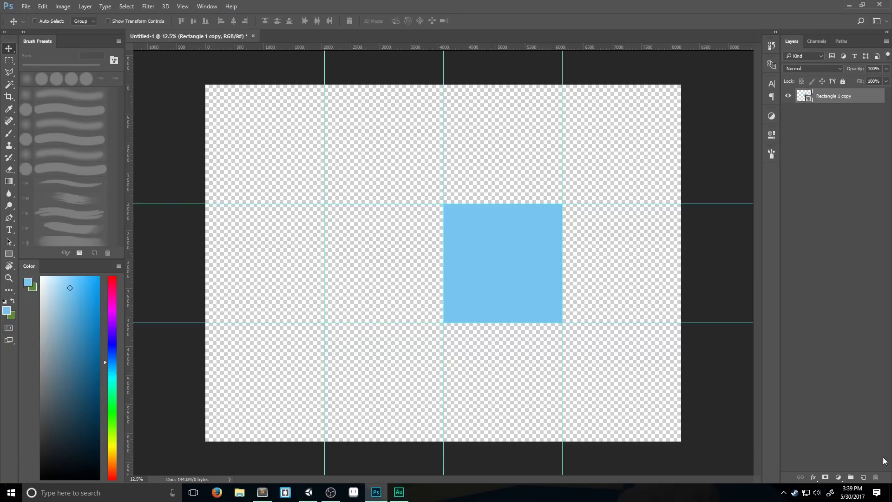
{"action": "left_click", "coordinate": [863, 477]}
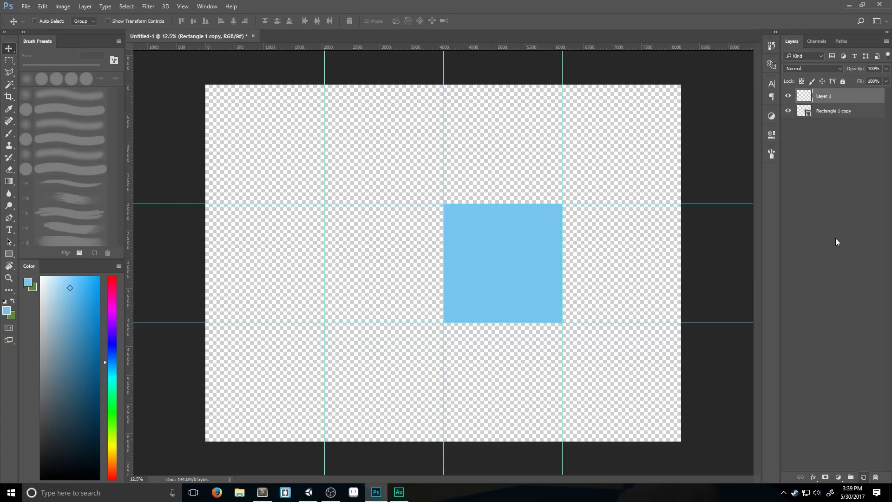
{"action": "left_click", "coordinate": [821, 110]}
{"action": "key", "text": "Delete"}
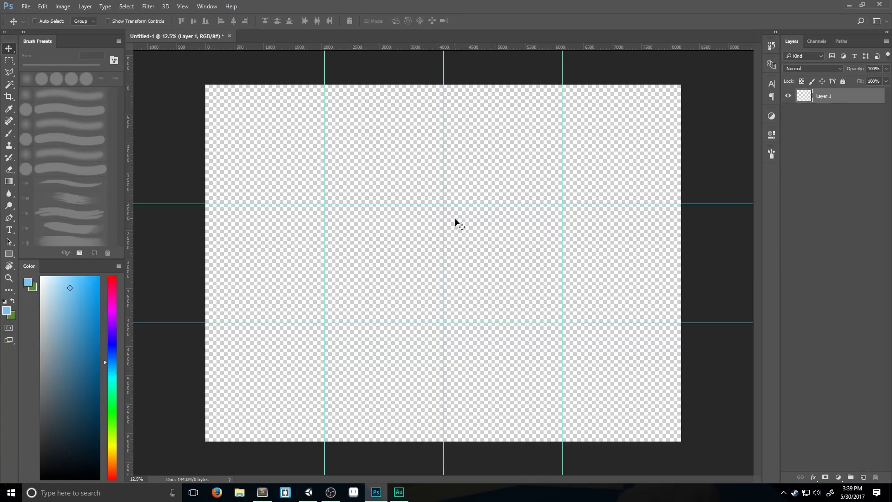
Paint green planning blobs in the four middle-row cells and the top and bottom cells.
{"action": "key", "text": "b"}
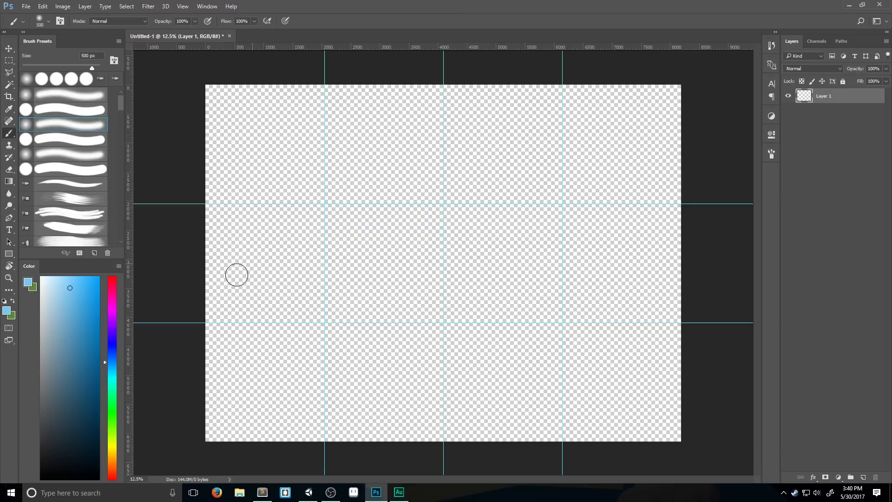
{"action": "key", "text": "x"}
{"action": "mouse_move", "coordinate": [405, 253]}
{"action": "left_mouse_down"}
{"action": "mouse_move", "coordinate": [377, 233]}
{"action": "mouse_move", "coordinate": [384, 253]}
{"action": "left_mouse_up"}
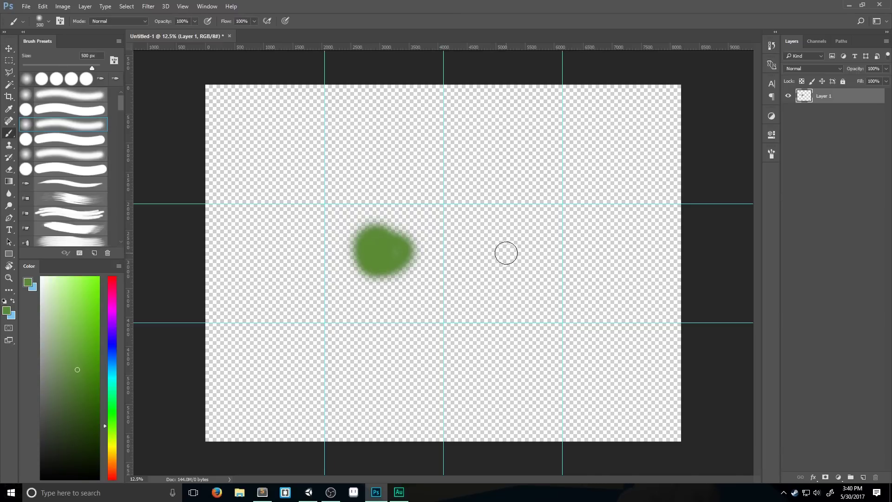
{"action": "left_click_drag", "start_coordinate": [506, 253], "coordinate": [518, 244]}
{"action": "left_click_drag", "start_coordinate": [290, 238], "coordinate": [311, 246]}
{"action": "mouse_move", "coordinate": [609, 232]}
{"action": "left_mouse_down"}
{"action": "mouse_move", "coordinate": [607, 265]}
{"action": "mouse_move", "coordinate": [572, 246]}
{"action": "left_mouse_up"}
{"action": "left_click_drag", "start_coordinate": [381, 122], "coordinate": [384, 135]}
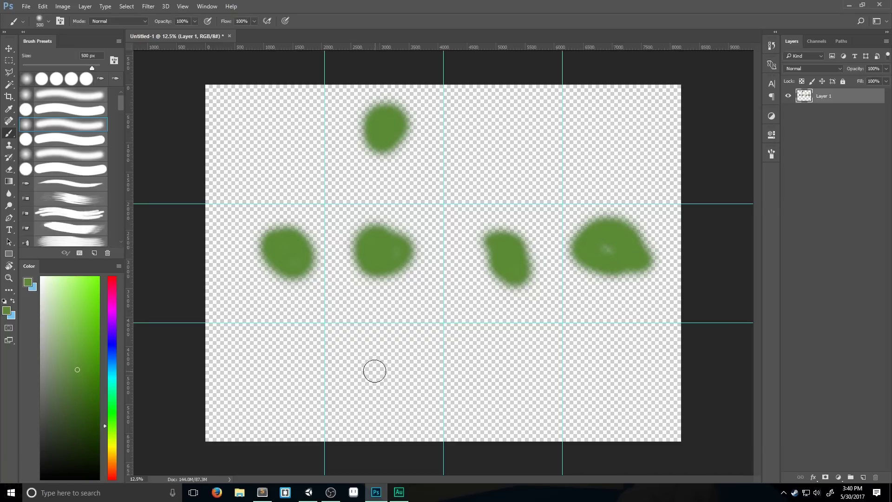
{"action": "left_click_drag", "start_coordinate": [373, 368], "coordinate": [383, 376]}
Mark the unused corner cells of the top and bottom rows with green X marks.
{"action": "left_click_drag", "start_coordinate": [469, 348], "coordinate": [507, 390]}
{"action": "left_click_drag", "start_coordinate": [444, 397], "coordinate": [527, 342]}
{"action": "left_click_drag", "start_coordinate": [618, 385], "coordinate": [588, 362]}
{"action": "left_click_drag", "start_coordinate": [620, 313], "coordinate": [573, 387]}
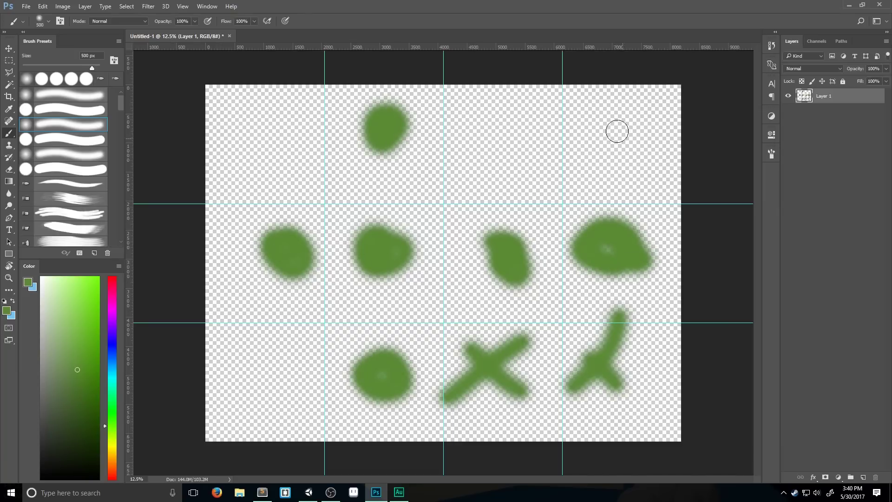
{"action": "left_click_drag", "start_coordinate": [594, 105], "coordinate": [620, 142]}
{"action": "left_click_drag", "start_coordinate": [581, 175], "coordinate": [626, 119]}
{"action": "mouse_move", "coordinate": [474, 107]}
{"action": "left_mouse_down"}
{"action": "mouse_move", "coordinate": [497, 168]}
{"action": "mouse_move", "coordinate": [511, 110]}
{"action": "left_mouse_up"}
{"action": "mouse_move", "coordinate": [210, 102]}
{"action": "left_mouse_down"}
{"action": "mouse_move", "coordinate": [263, 148]}
{"action": "mouse_move", "coordinate": [292, 113]}
{"action": "left_mouse_up"}
{"action": "left_click_drag", "start_coordinate": [232, 332], "coordinate": [287, 395]}
{"action": "left_click_drag", "start_coordinate": [260, 369], "coordinate": [231, 403]}
{"action": "left_click_drag", "start_coordinate": [295, 332], "coordinate": [261, 367]}
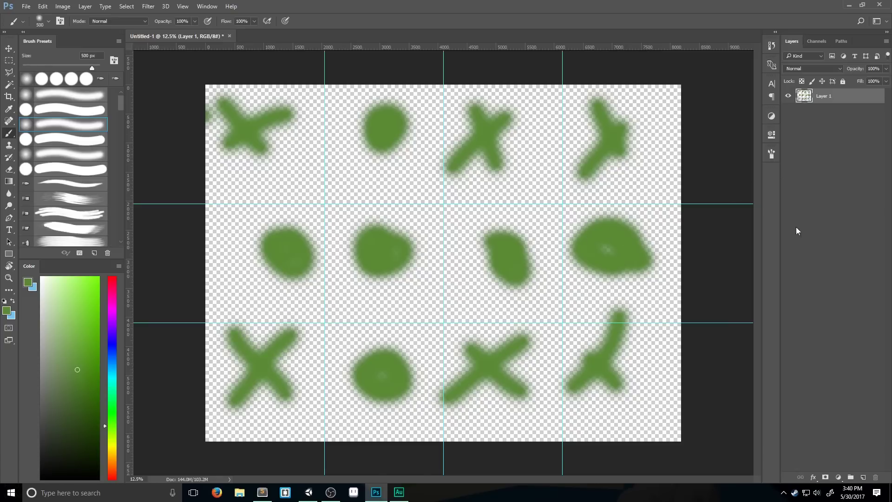
Replace the sketch layer with a fresh empty layer and add a horizontal guide at 3072 px.
{"action": "key", "text": "ctrl+shift+alt+n"}
{"action": "key", "text": "Delete"}
{"action": "left_click_drag", "start_coordinate": [426, 52], "coordinate": [413, 263]}
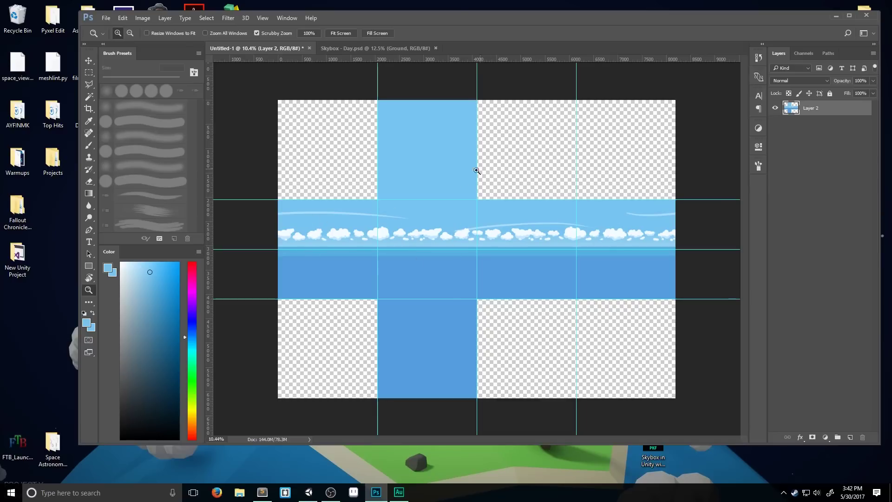
Use File > Save As to save the sky cross document under the name Cloudy Day.
{"action": "left_click", "coordinate": [106, 19]}
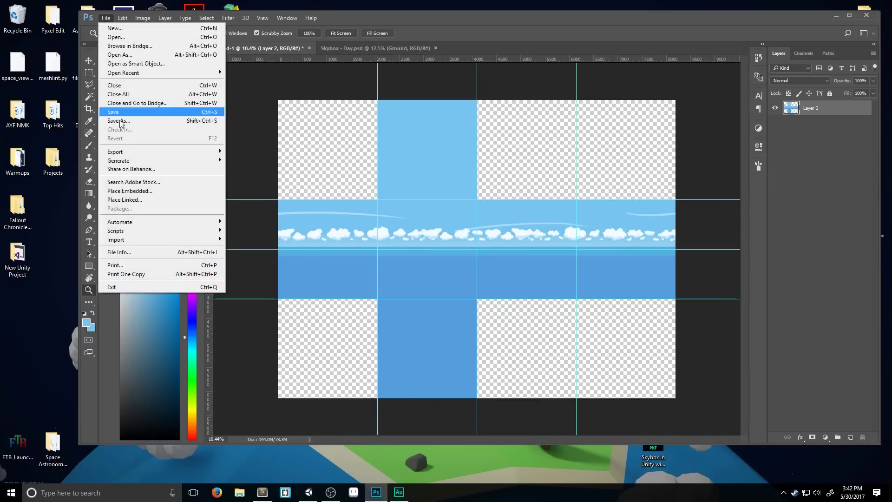
{"action": "left_click", "coordinate": [124, 120]}
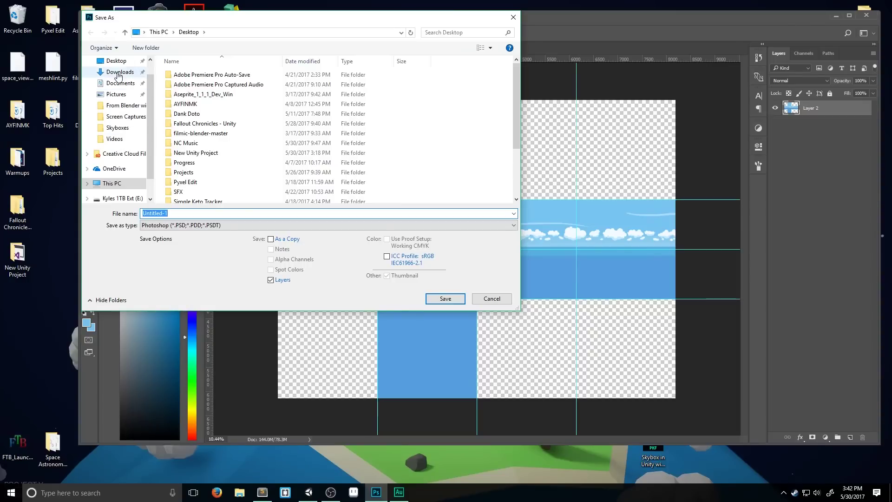
{"action": "type", "text": "Cloudy Day"}
{"action": "key", "text": "Return"}
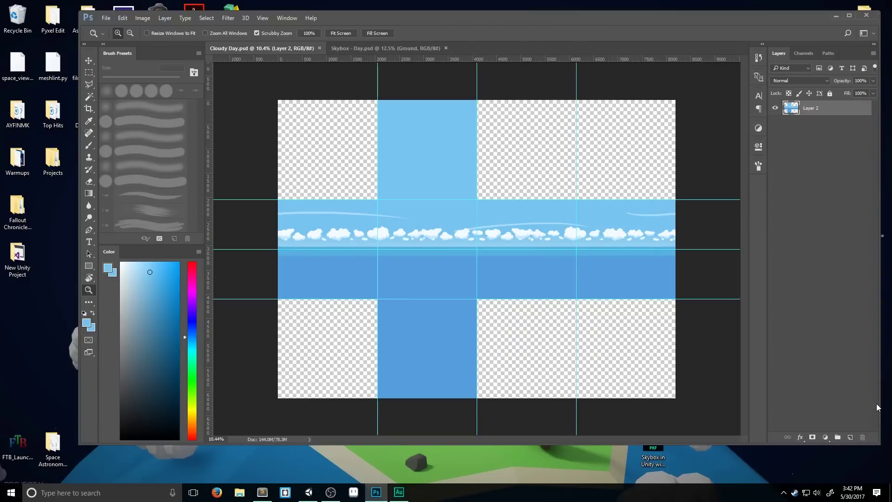
Paint a pink test blob on a new layer and preview the wrap with Filter > Other > Offset.
{"action": "left_click", "coordinate": [850, 437]}
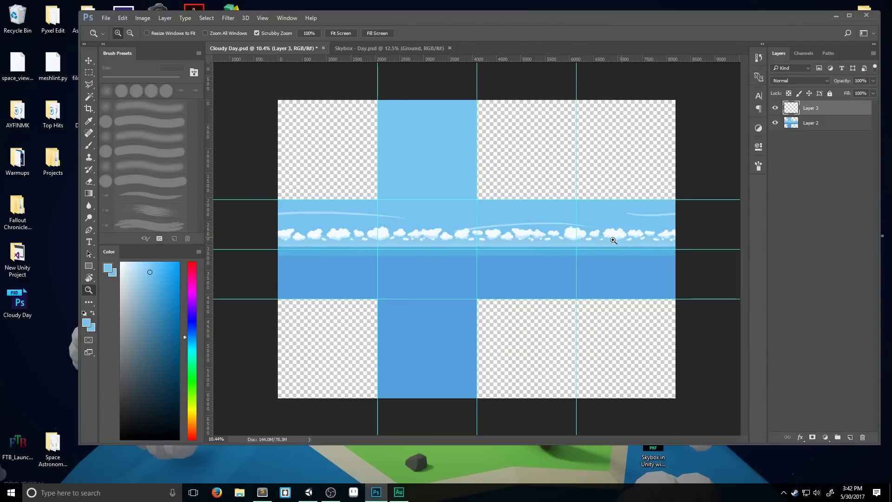
{"action": "key", "text": "b"}
{"action": "mouse_move", "coordinate": [613, 249]}
{"action": "left_mouse_down"}
{"action": "mouse_move", "coordinate": [647, 258]}
{"action": "mouse_move", "coordinate": [628, 237]}
{"action": "mouse_move", "coordinate": [633, 219]}
{"action": "mouse_move", "coordinate": [644, 242]}
{"action": "left_mouse_up"}
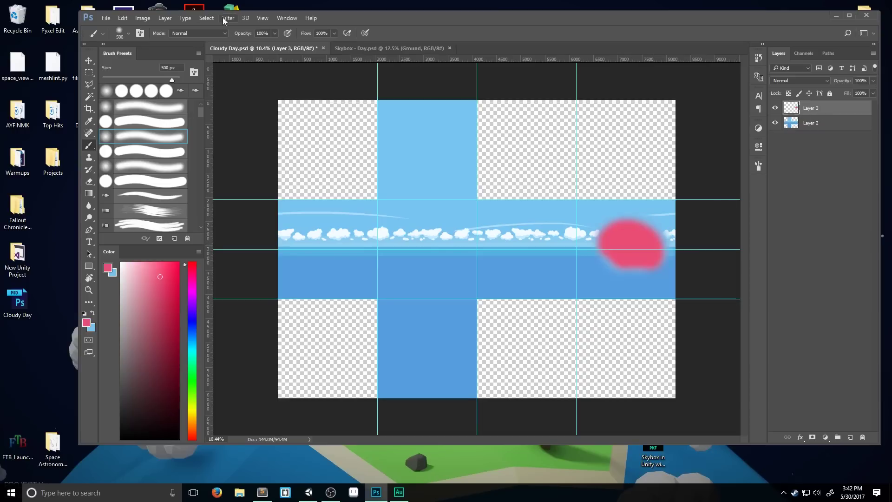
{"action": "left_click", "coordinate": [228, 18]}
{"action": "mouse_move", "coordinate": [244, 200]}
{"action": "left_click", "coordinate": [192, 244]}
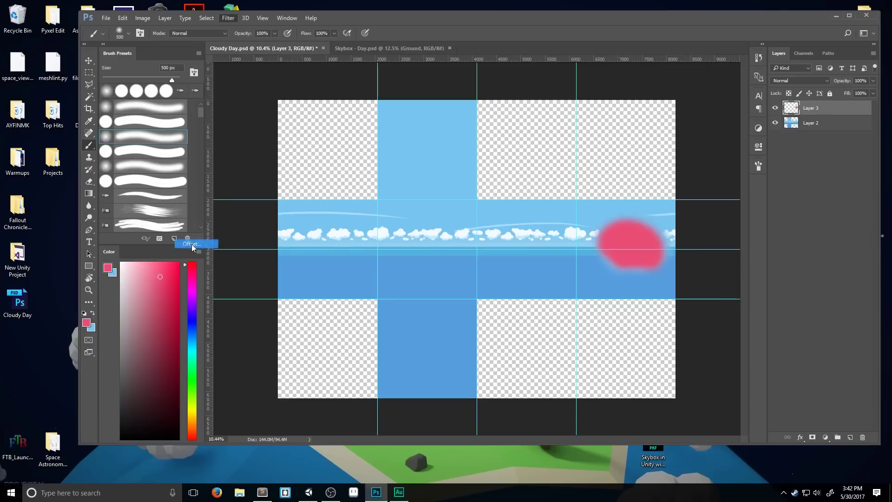
{"action": "left_click_drag", "start_coordinate": [427, 156], "coordinate": [430, 153]}
{"action": "key", "text": "Return"}
Delete the pink test layer and zoom in slightly on the canvas.
{"action": "key", "text": "b"}
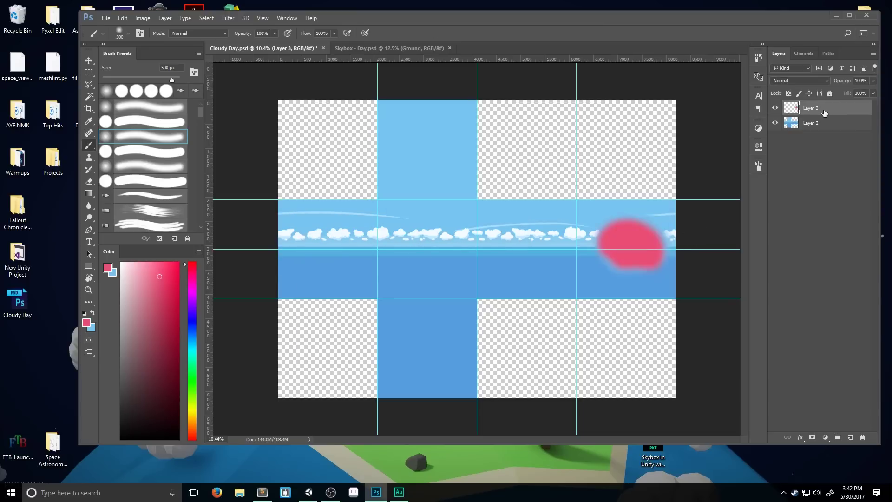
{"action": "key", "text": "Delete"}
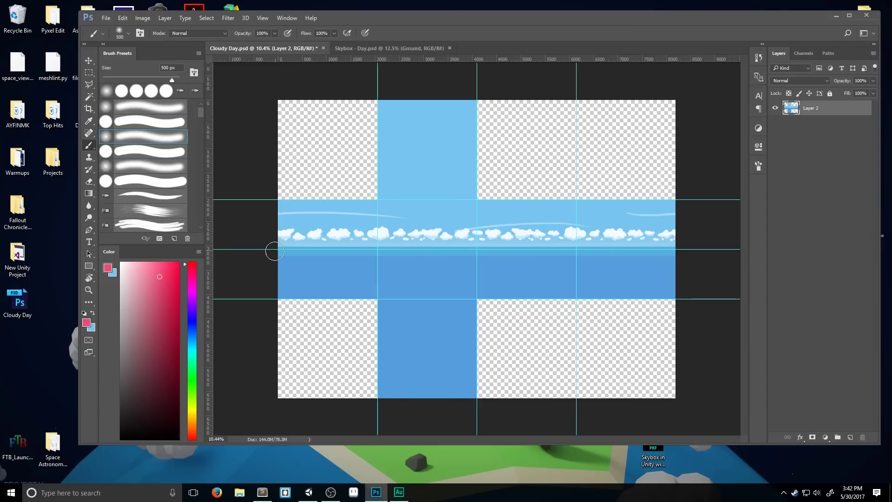
{"action": "key", "text": "z"}
{"action": "left_click", "coordinate": [432, 243]}
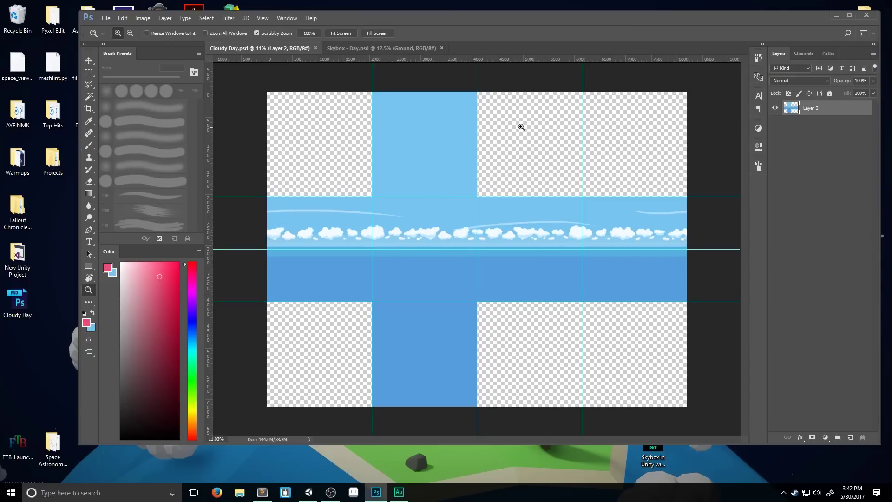
With the Crop tool, pull the top edge down to the sky band to trim off the top row.
{"action": "key", "text": "c"}
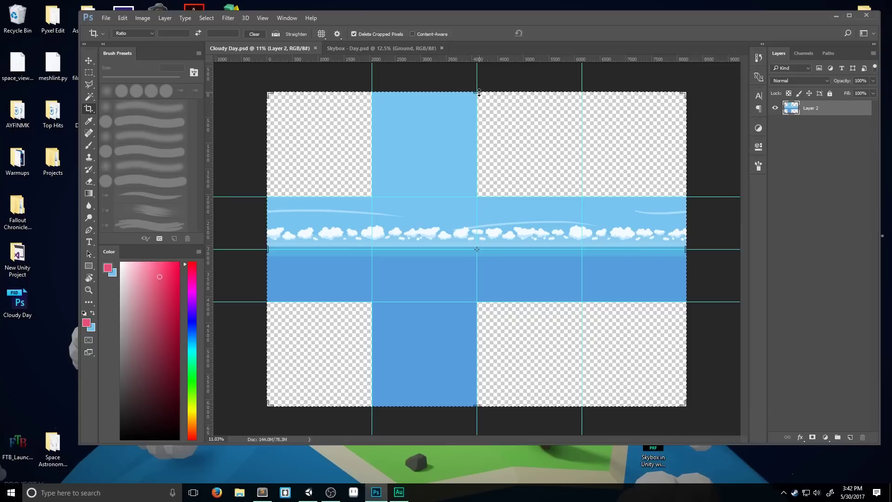
{"action": "left_click_drag", "start_coordinate": [479, 92], "coordinate": [478, 144]}
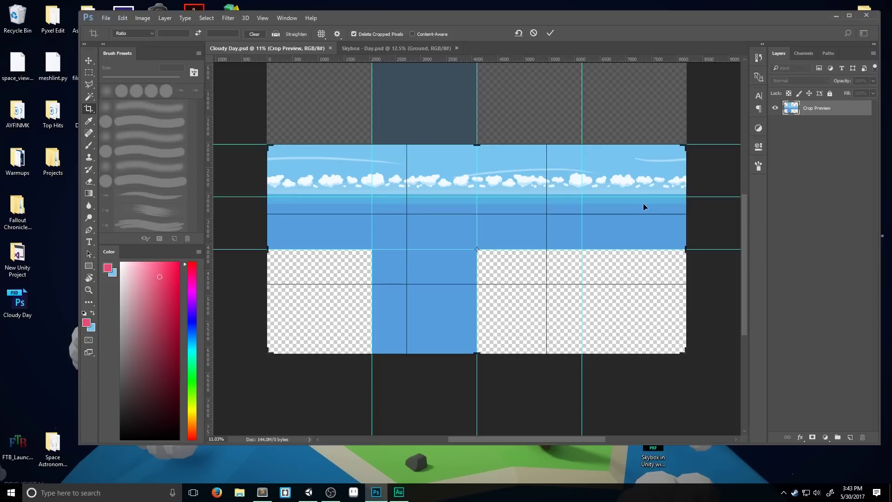
Crop to a single 2048 px face and export it via Save for Web as PNG-24 named Cloudy-Day.
{"action": "left_click_drag", "start_coordinate": [645, 202], "coordinate": [486, 303]}
{"action": "key", "text": "Return"}
{"action": "left_click", "coordinate": [593, 87]}
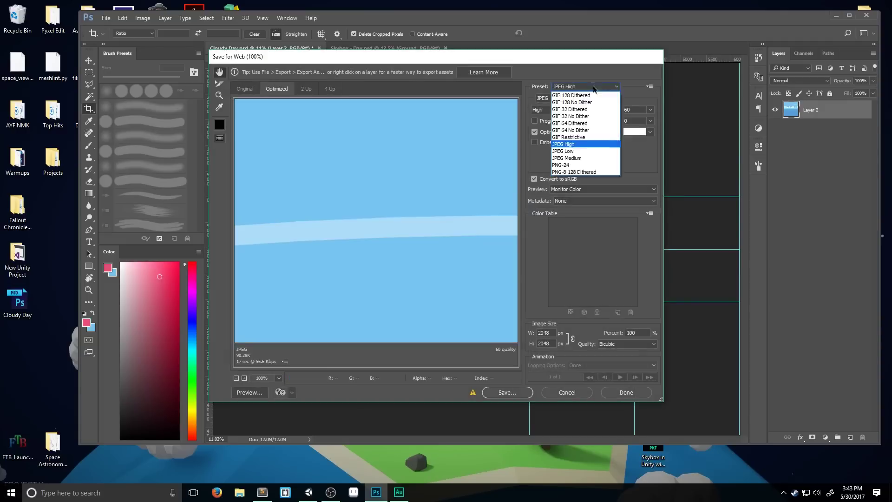
{"action": "left_click", "coordinate": [561, 165]}
{"action": "left_click", "coordinate": [507, 392]}
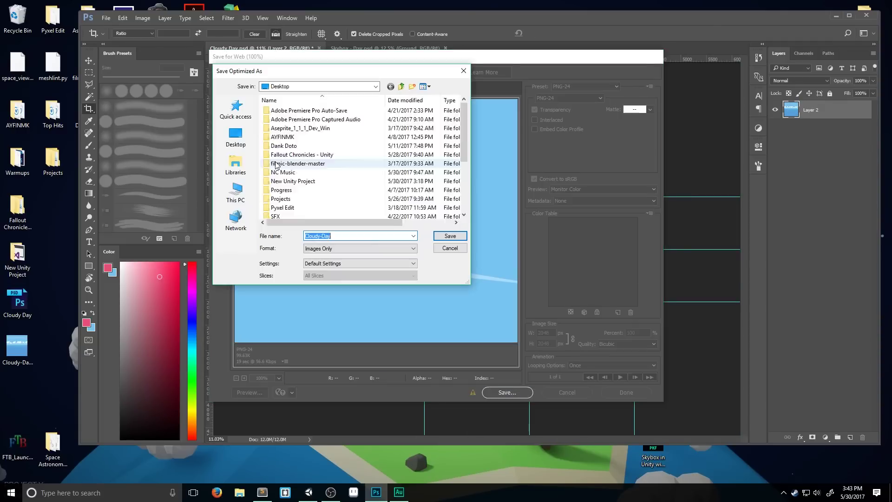
{"action": "key", "text": "Return"}
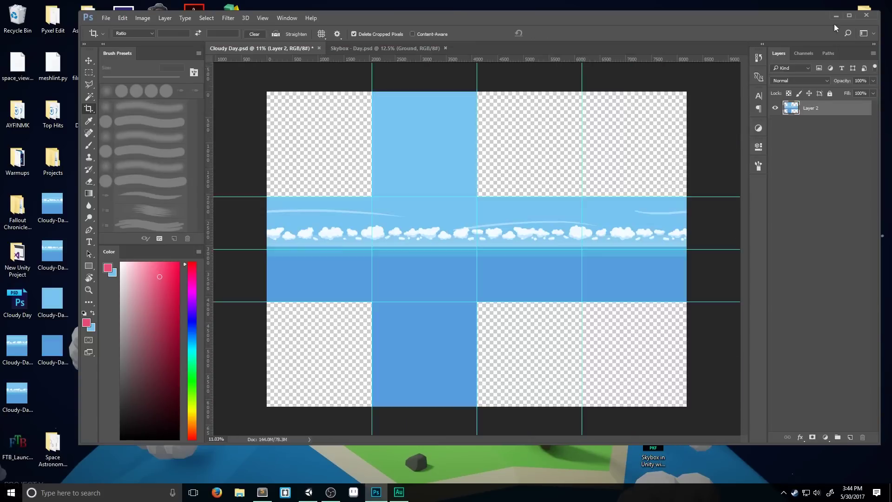
Open New Unity Project > Assets in Explorer and drag the six Cloudy-Day PNGs in from the desktop.
{"action": "left_click", "coordinate": [836, 15]}
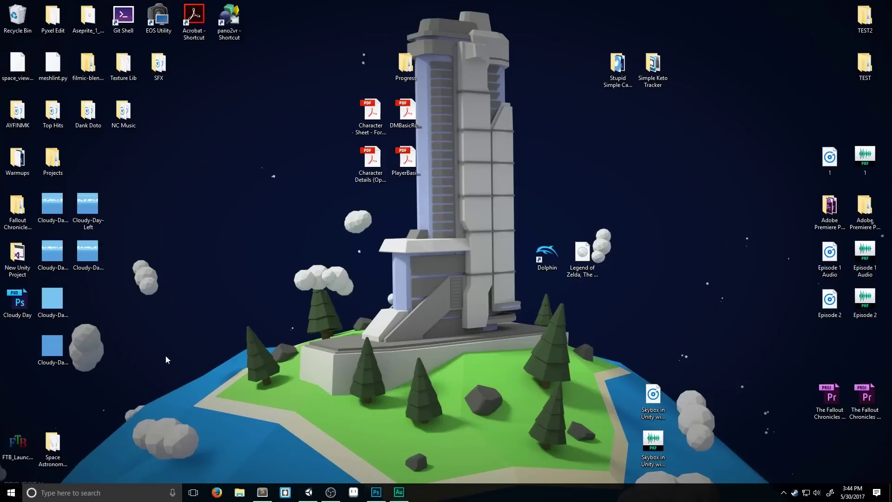
{"action": "double_click", "coordinate": [20, 261]}
{"action": "double_click", "coordinate": [354, 187]}
{"action": "left_click_drag", "start_coordinate": [152, 346], "coordinate": [434, 275]}
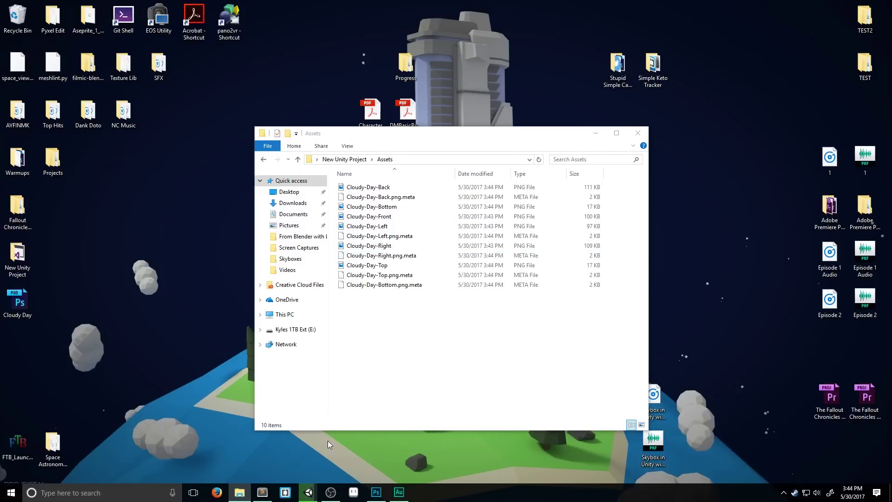
Select all six Cloudy-Day textures in Unity and set their Wrap Mode to Clamp in the Inspector.
{"action": "key", "text": "alt+Tab"}
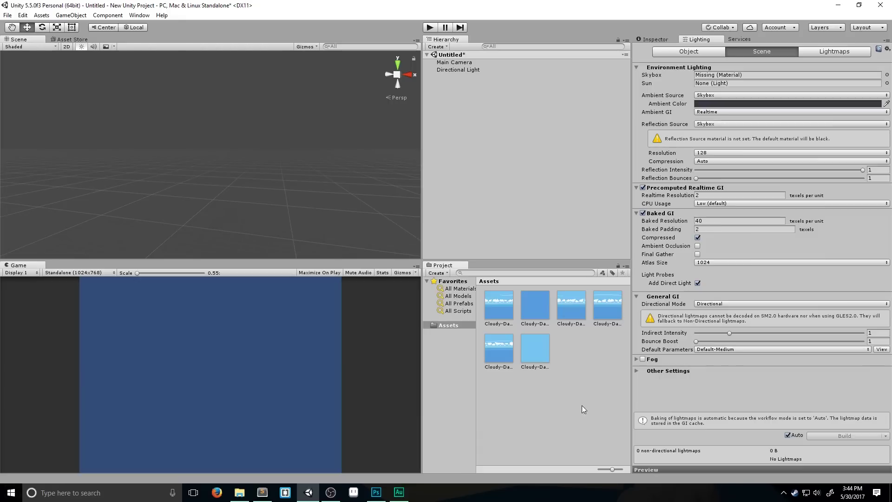
{"action": "left_click", "coordinate": [505, 305]}
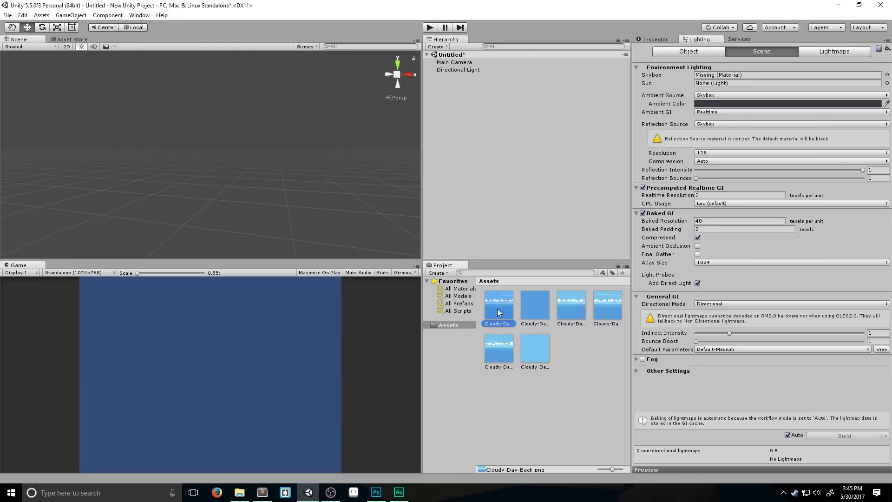
{"action": "key", "text": "ctrl+a"}
{"action": "left_click", "coordinate": [659, 40]}
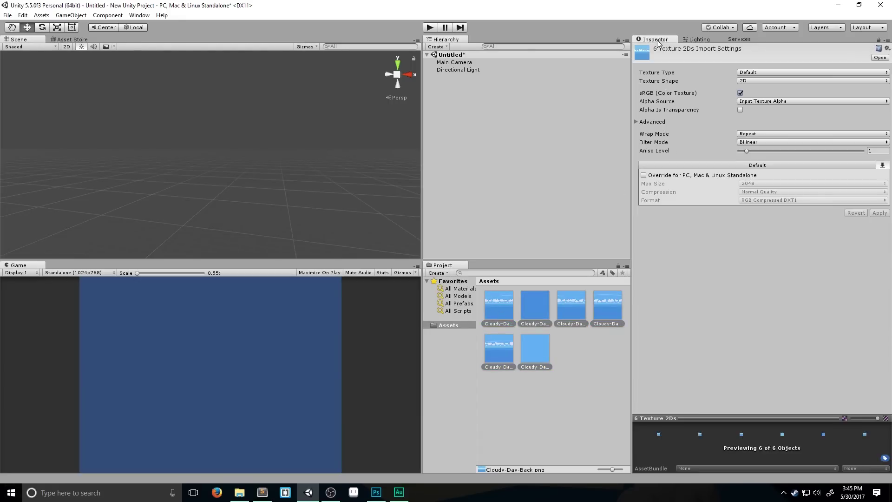
{"action": "left_click", "coordinate": [764, 133]}
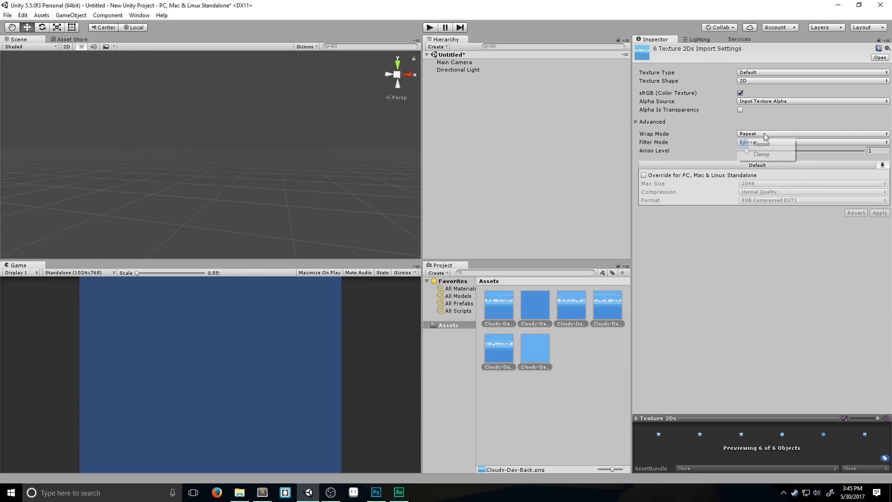
{"action": "left_click", "coordinate": [760, 152]}
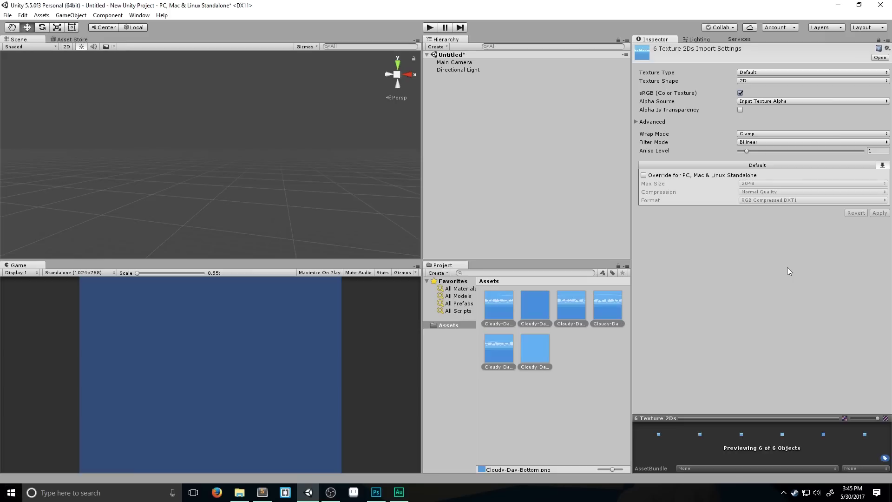
Create a new material in Assets named Skybox.
{"action": "left_click", "coordinate": [596, 372]}
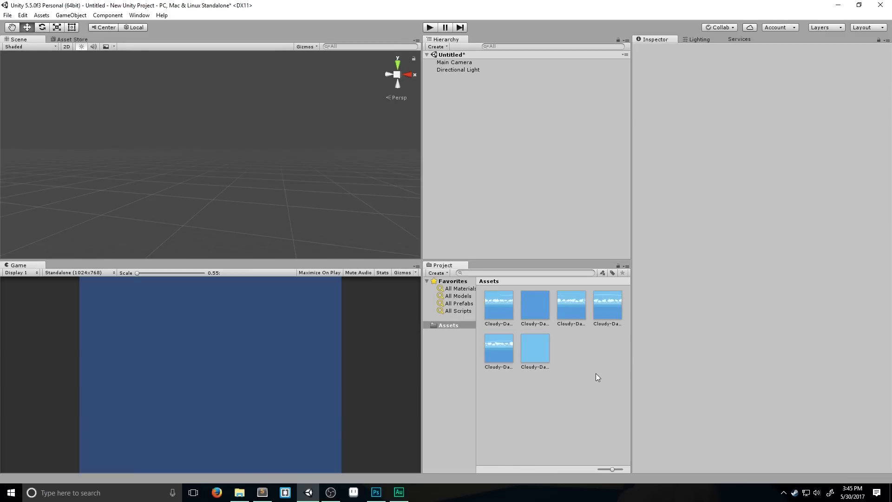
{"action": "right_click", "coordinate": [577, 354]}
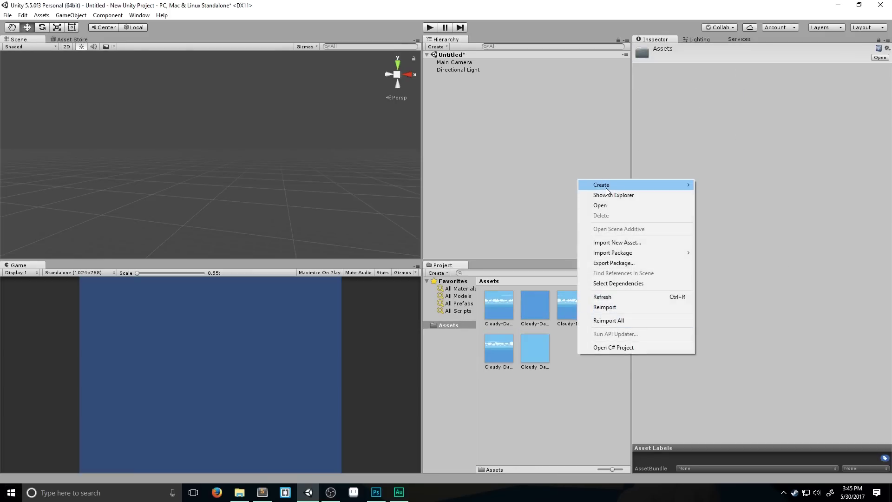
{"action": "mouse_move", "coordinate": [609, 185]}
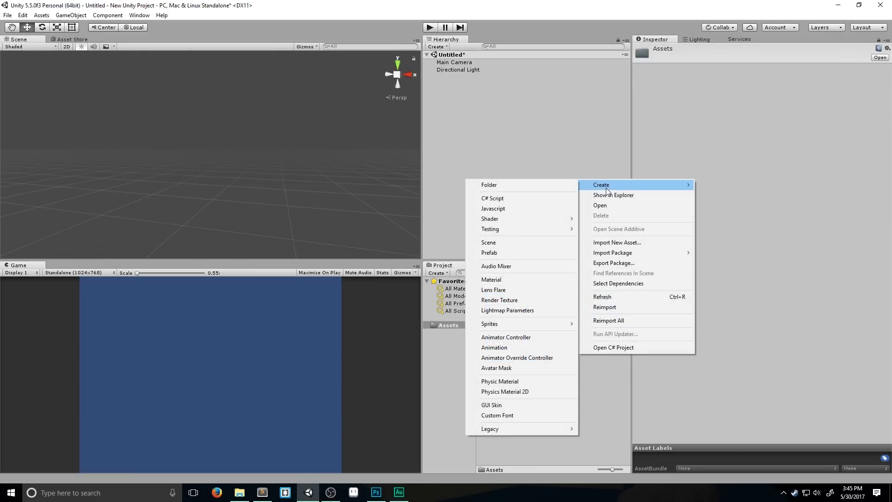
{"action": "left_click", "coordinate": [509, 280]}
{"action": "type", "text": "Skybox"}
{"action": "key", "text": "Return"}
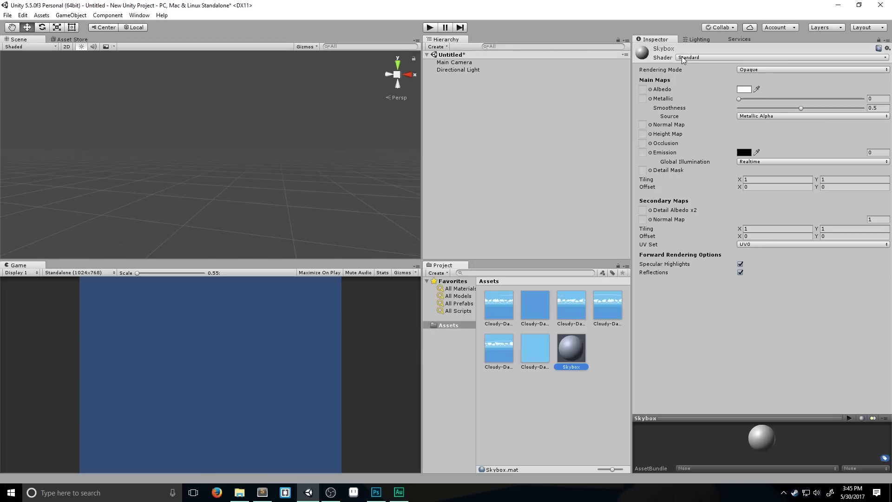
Change the Skybox material's shader to Skybox > 6 Sided.
{"action": "left_click", "coordinate": [698, 56]}
{"action": "mouse_move", "coordinate": [707, 138]}
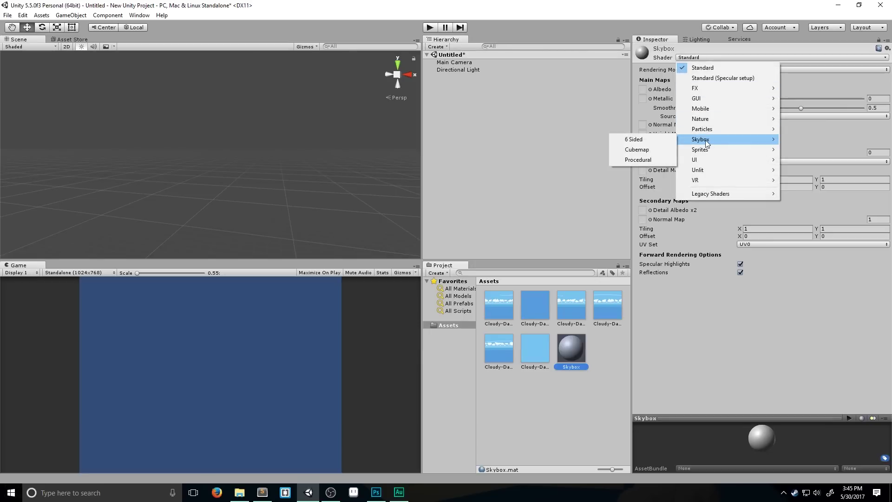
{"action": "left_click", "coordinate": [627, 136]}
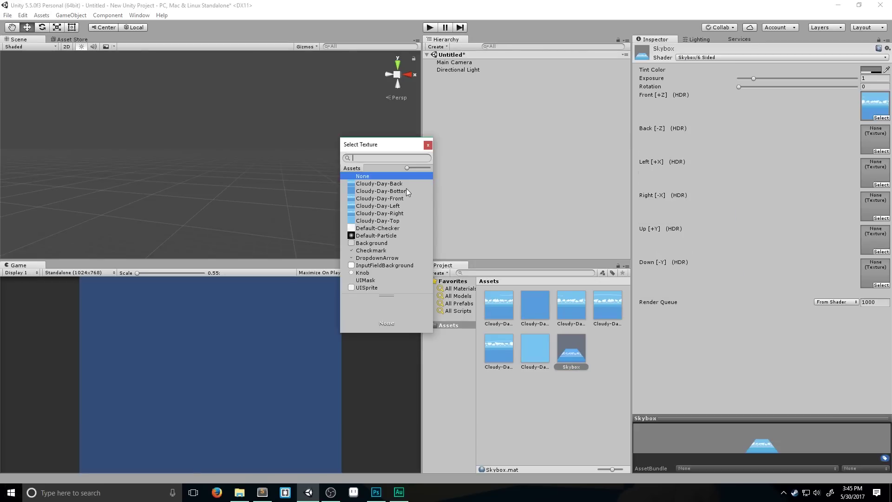
Assign the matching Cloudy-Day textures to each face, including Cloudy-Day-Top and Cloudy-Day-Bottom.
{"action": "double_click", "coordinate": [379, 184]}
{"action": "left_click", "coordinate": [881, 184]}
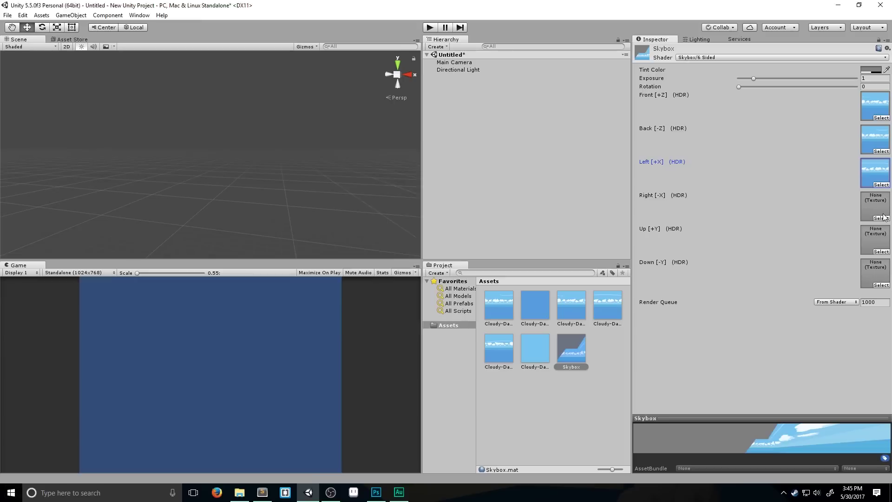
{"action": "double_click", "coordinate": [378, 206]}
{"action": "left_click", "coordinate": [881, 218]}
{"action": "double_click", "coordinate": [380, 214]}
{"action": "left_click", "coordinate": [881, 251]}
{"action": "double_click", "coordinate": [393, 220]}
{"action": "left_click", "coordinate": [881, 285]}
{"action": "double_click", "coordinate": [382, 191]}
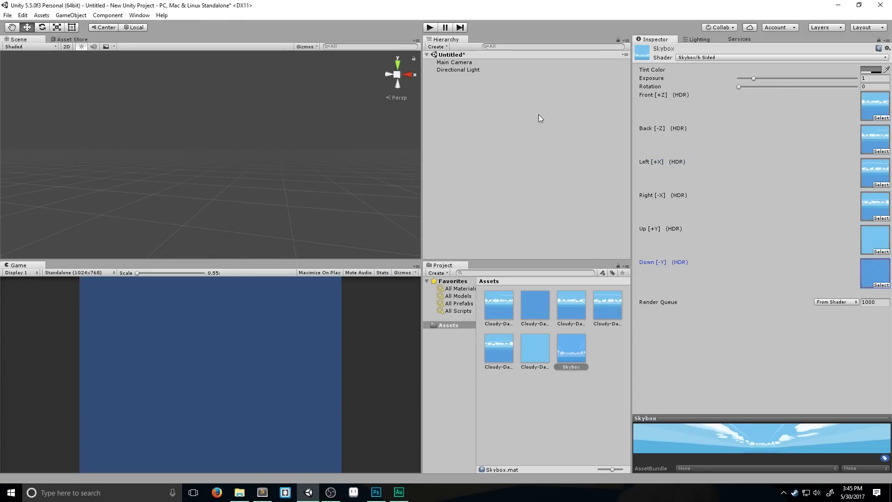
{"action": "left_click_drag", "start_coordinate": [284, 199], "coordinate": [270, 182]}
Drop Skybox.mat into the Lighting window's Environment Skybox field and orbit the Scene view.
{"action": "left_click", "coordinate": [694, 39]}
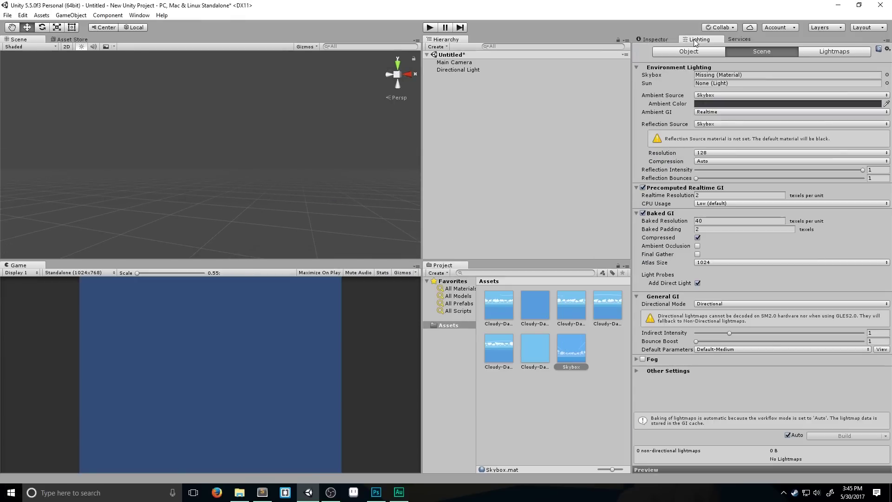
{"action": "left_click", "coordinate": [139, 15]}
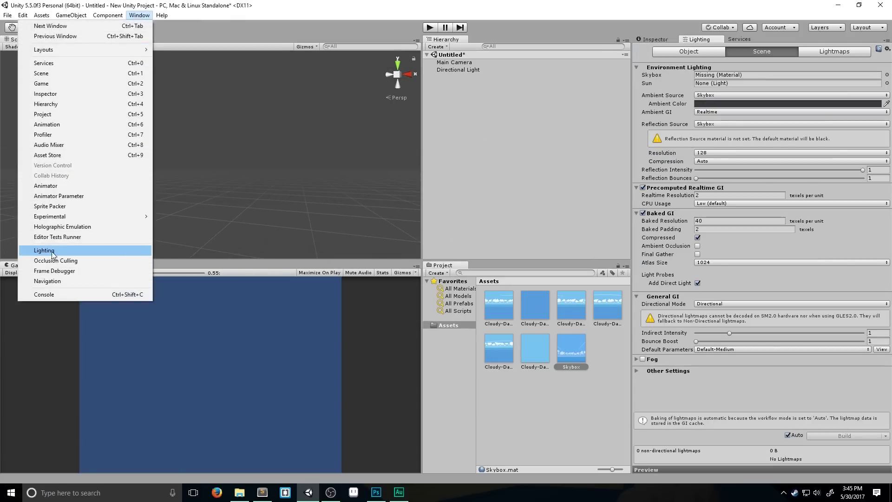
{"action": "left_click", "coordinate": [715, 49]}
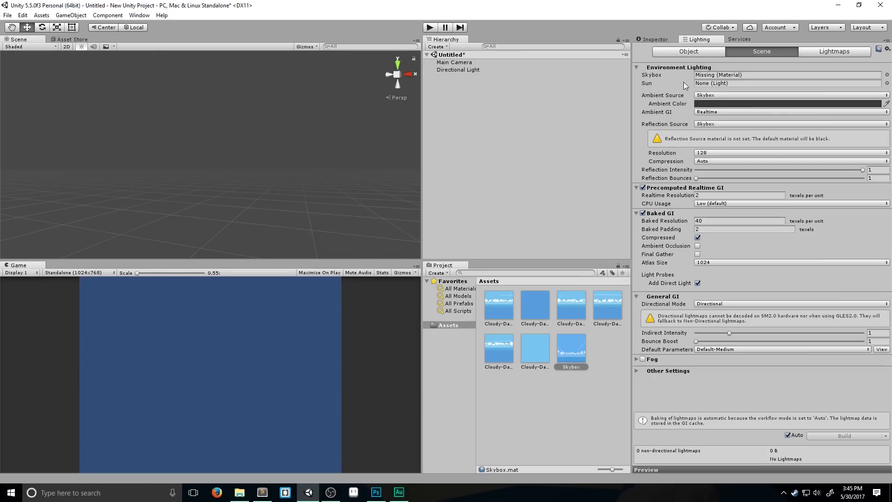
{"action": "left_click_drag", "start_coordinate": [571, 354], "coordinate": [725, 75]}
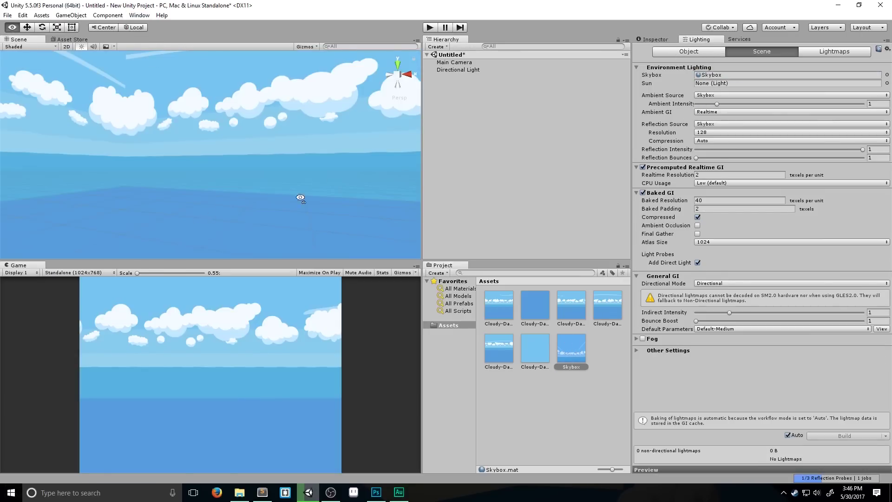
{"action": "left_click_drag", "start_coordinate": [299, 194], "coordinate": [238, 134]}
{"action": "left_click_drag", "start_coordinate": [284, 158], "coordinate": [321, 189]}
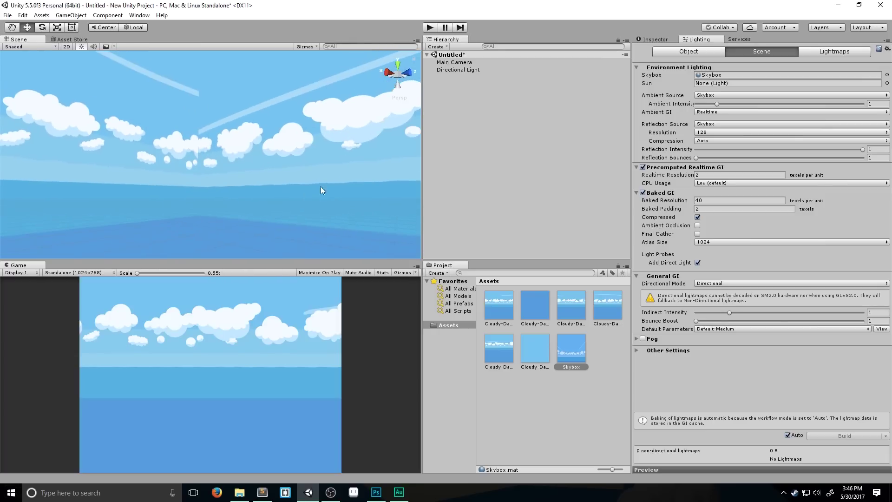
Confirm Cloudy-Day-Left on the Left face and assign Cloudy-Day-Right to the Right face.
{"action": "left_click", "coordinate": [655, 40]}
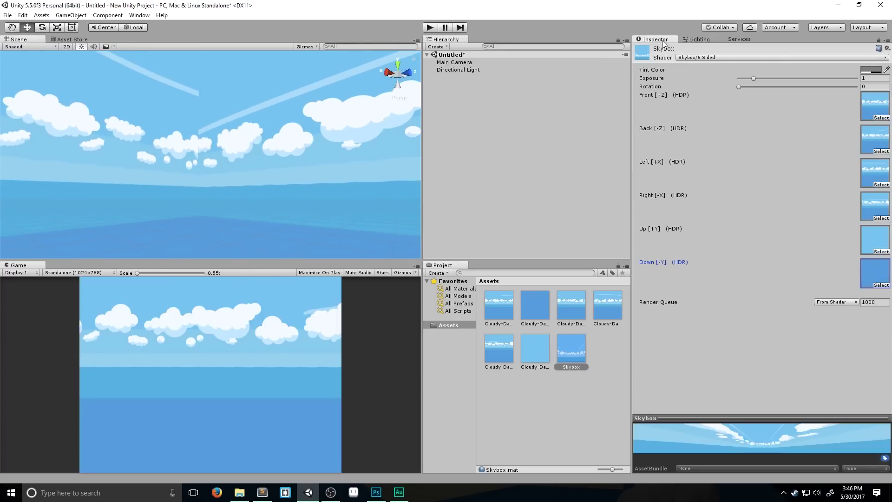
{"action": "left_click", "coordinate": [880, 185]}
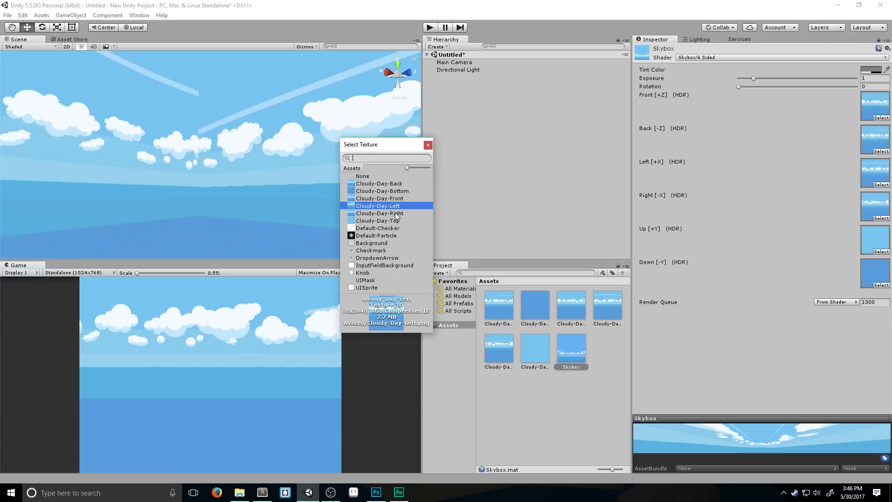
{"action": "key", "text": "Escape"}
{"action": "left_click", "coordinate": [881, 218]}
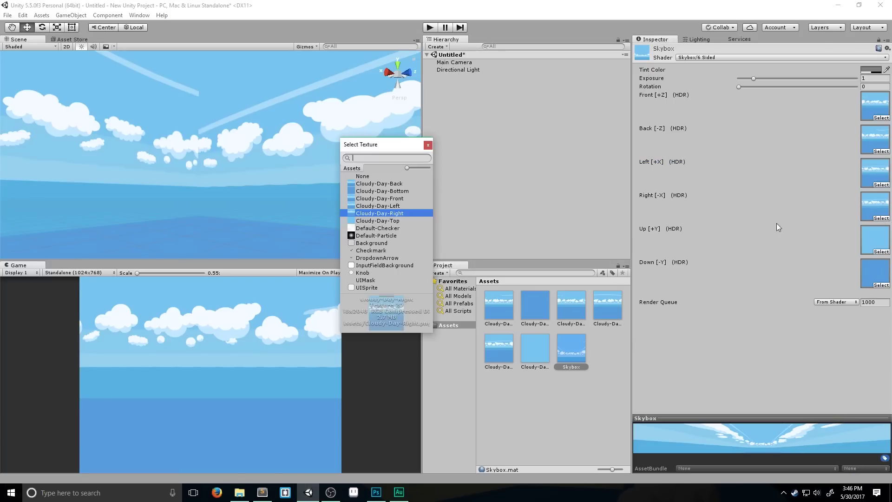
{"action": "double_click", "coordinate": [402, 203]}
Orbit the Scene view to inspect the cloudy sky, then bring Photoshop's Cloudy Day.psd forward.
{"action": "left_click_drag", "start_coordinate": [204, 200], "coordinate": [242, 120]}
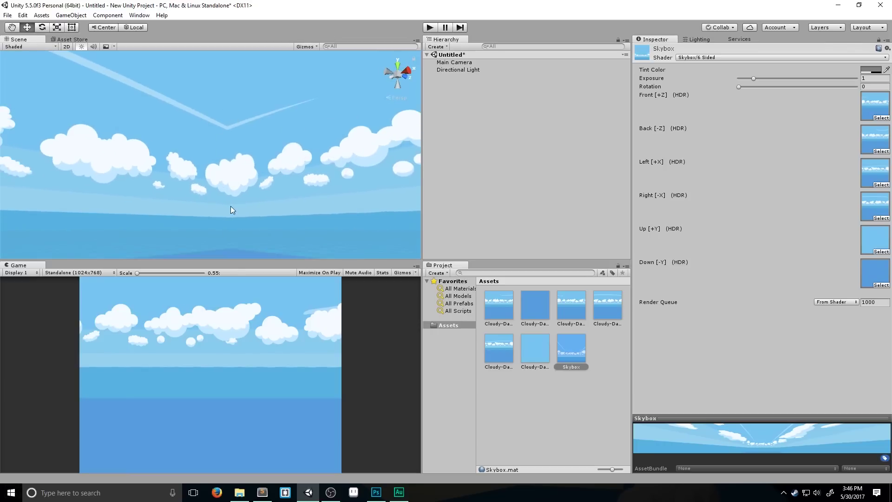
{"action": "left_click_drag", "start_coordinate": [231, 97], "coordinate": [282, 162]}
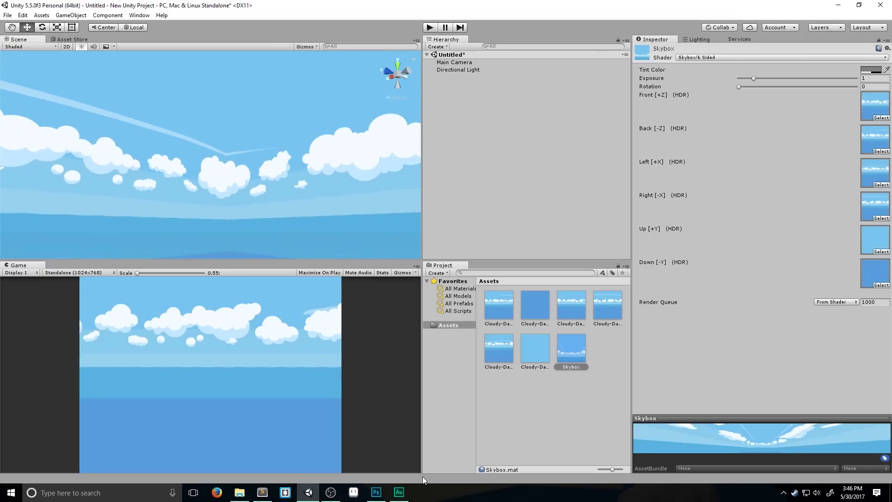
{"action": "left_click", "coordinate": [377, 493]}
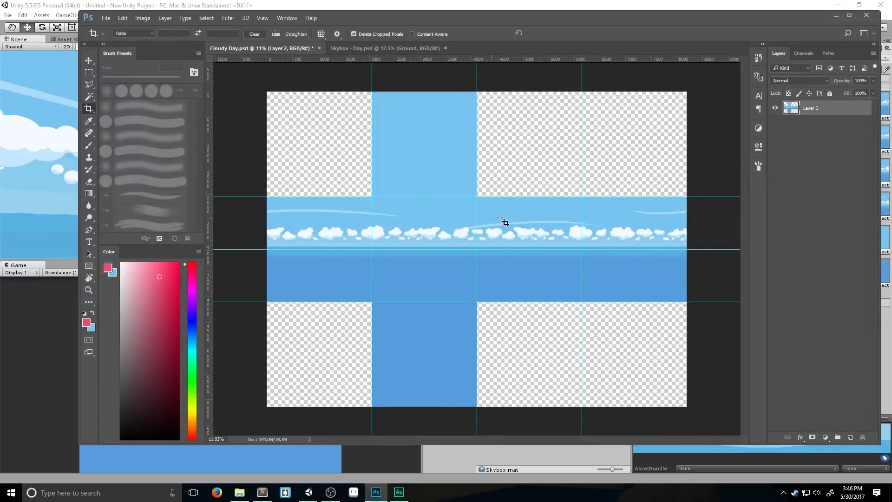
{"action": "key", "text": "alt+Tab"}
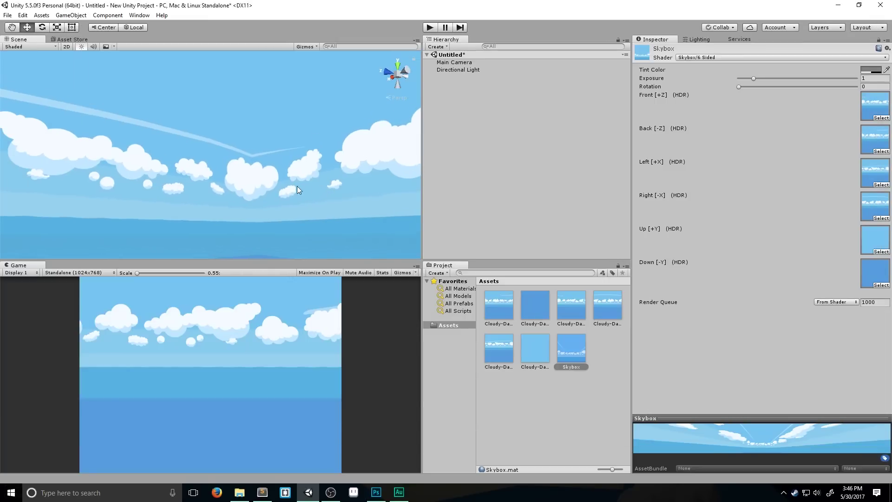
{"action": "left_click_drag", "start_coordinate": [298, 186], "coordinate": [187, 194]}
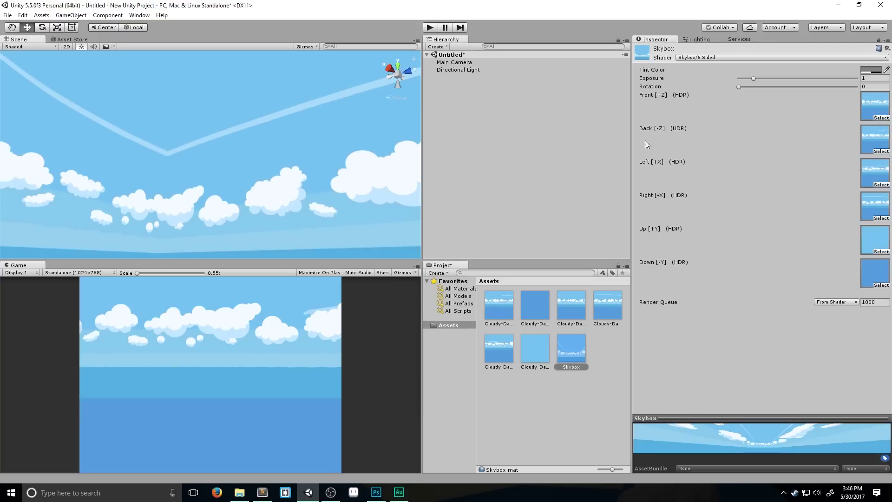
{"action": "left_click_drag", "start_coordinate": [321, 182], "coordinate": [346, 210]}
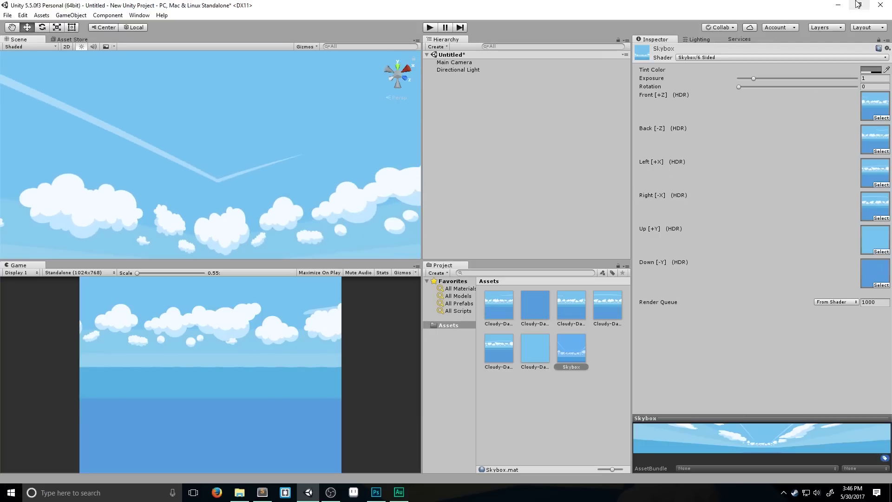
{"action": "left_click", "coordinate": [838, 6]}
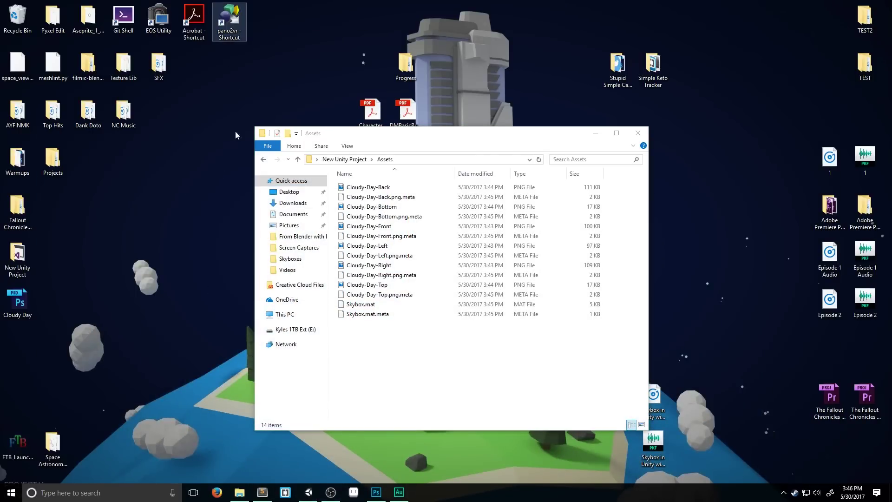
{"action": "left_click", "coordinate": [376, 492]}
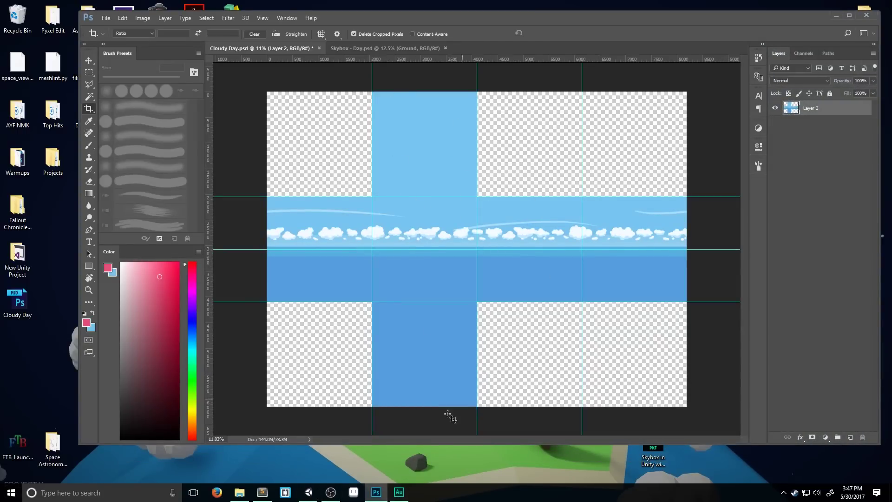
{"action": "left_click", "coordinate": [308, 492]}
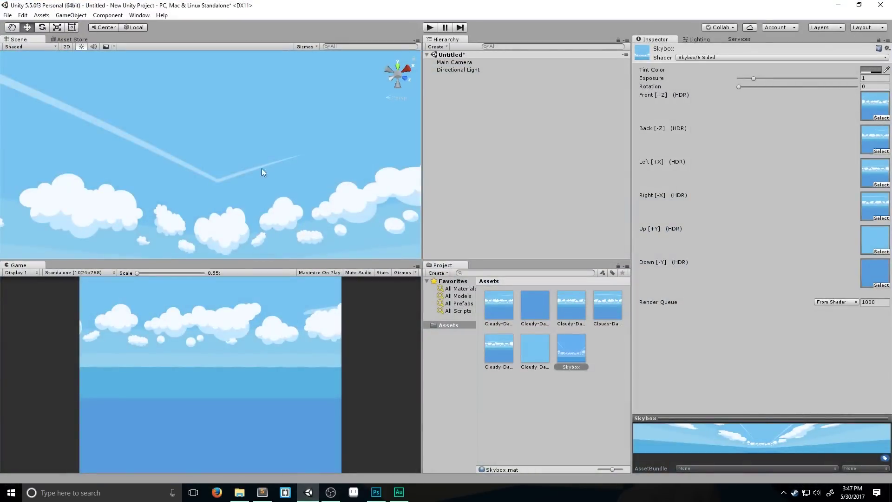
{"action": "left_click_drag", "start_coordinate": [261, 169], "coordinate": [312, 194]}
{"action": "left_click_drag", "start_coordinate": [143, 175], "coordinate": [207, 189]}
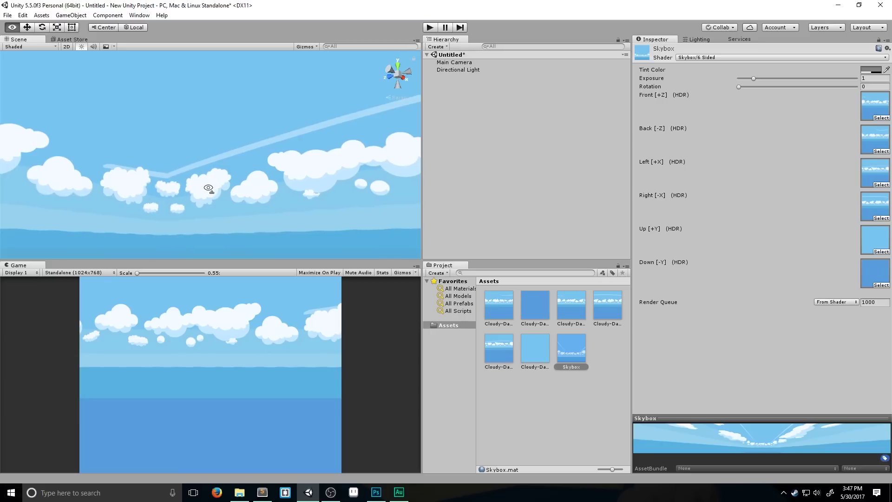